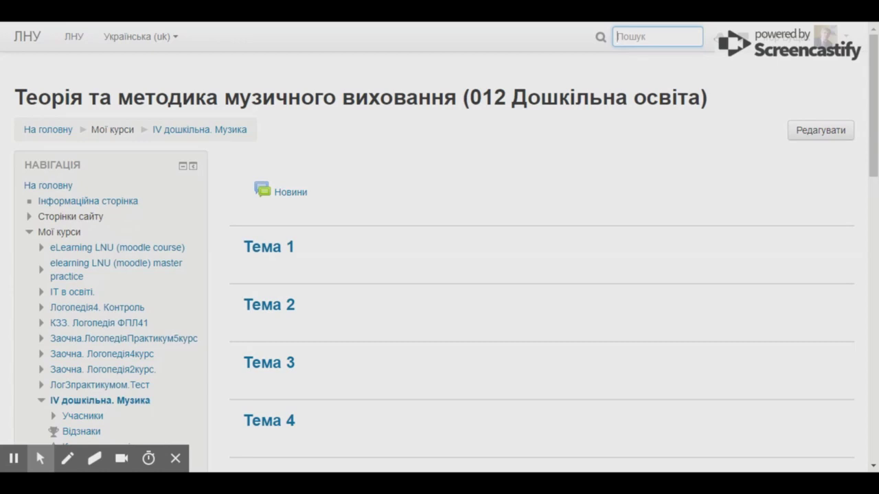
Step: Open the IV дошкільна. Музика course page from the course list
{"action": "left_click_drag", "start_coordinate": [15, 94], "coordinate": [456, 91]}
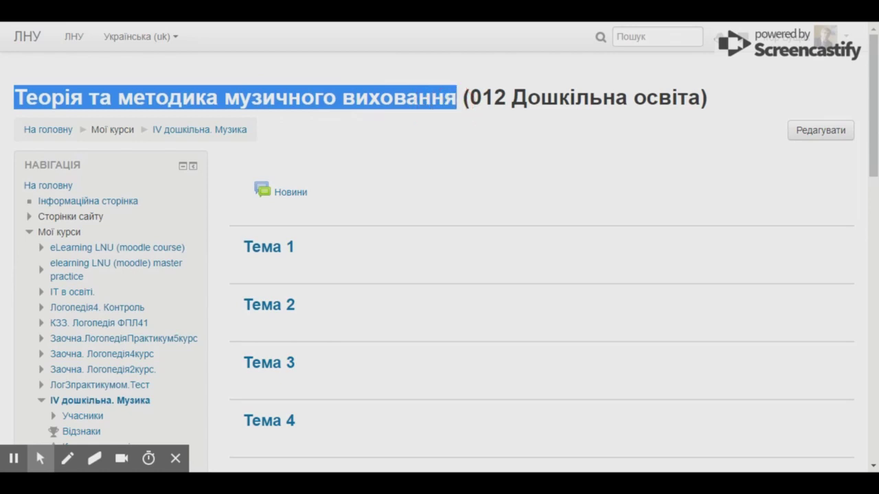
{"action": "left_click", "coordinate": [495, 103]}
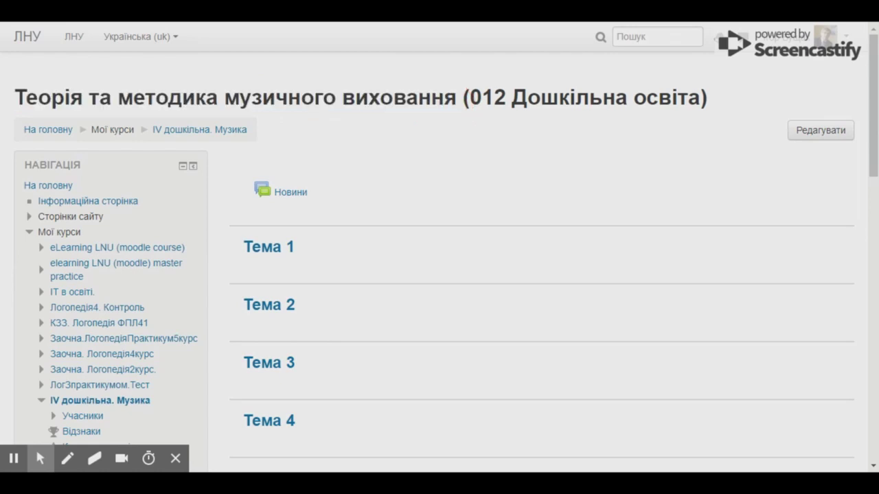
{"action": "scroll", "coordinate": [99, 200], "scroll_direction": "down", "scroll_amount": 2}
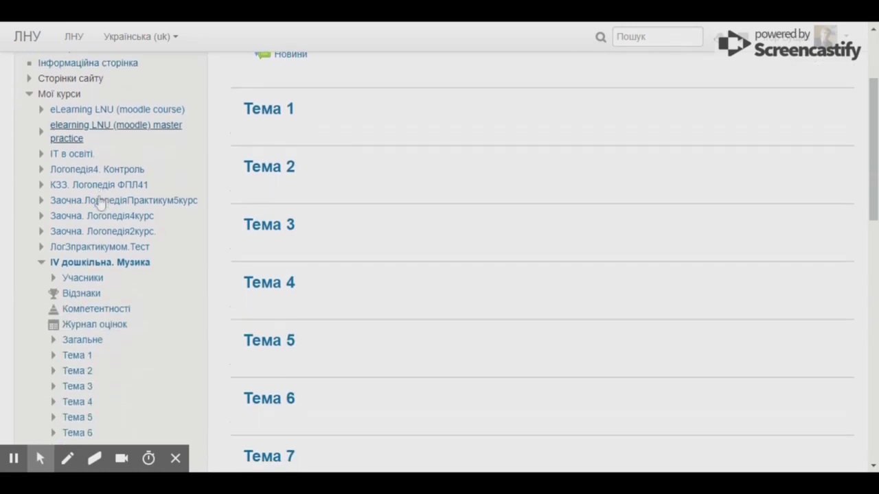
{"action": "scroll", "coordinate": [100, 200], "scroll_direction": "down", "scroll_amount": 1}
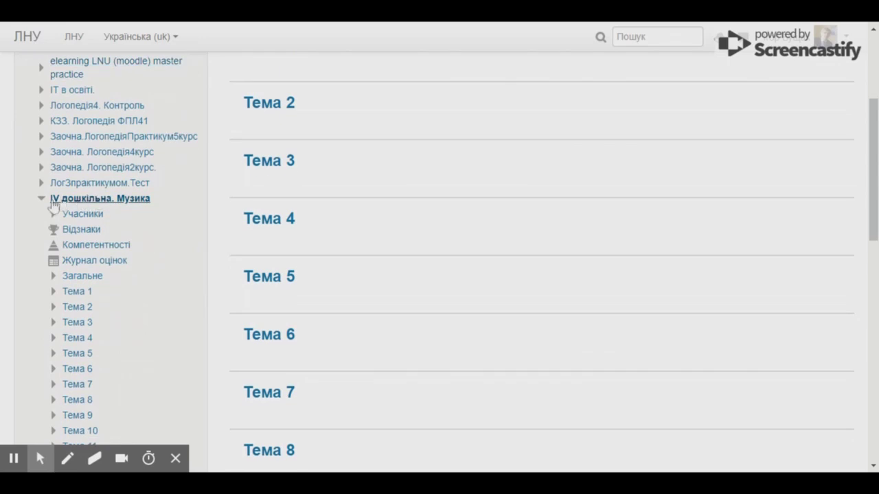
{"action": "left_click", "coordinate": [40, 198]}
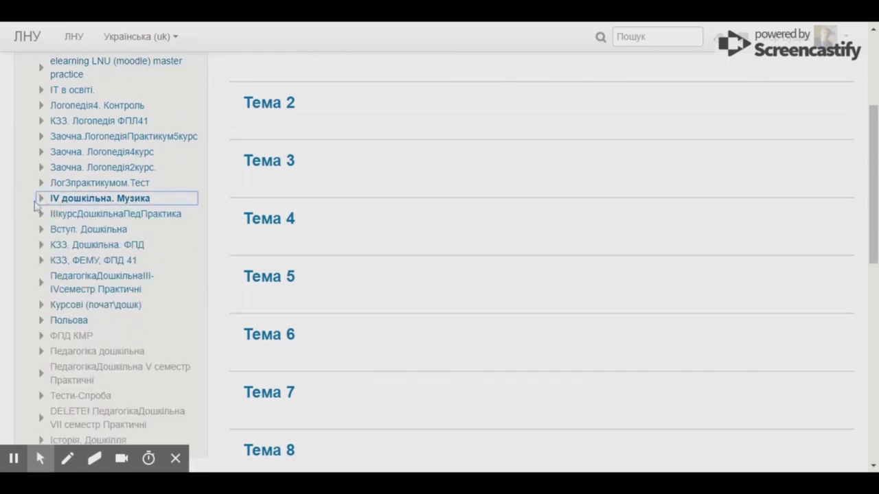
{"action": "left_click_drag", "start_coordinate": [42, 199], "coordinate": [159, 198]}
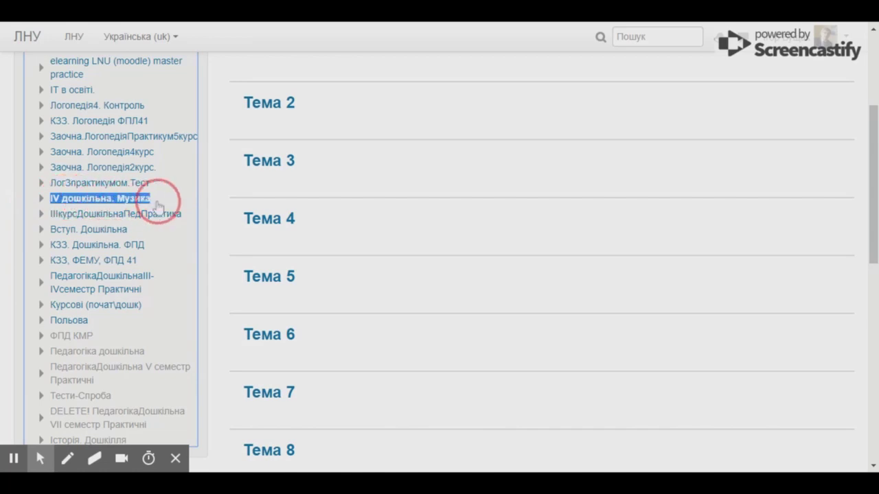
{"action": "left_click", "coordinate": [81, 201]}
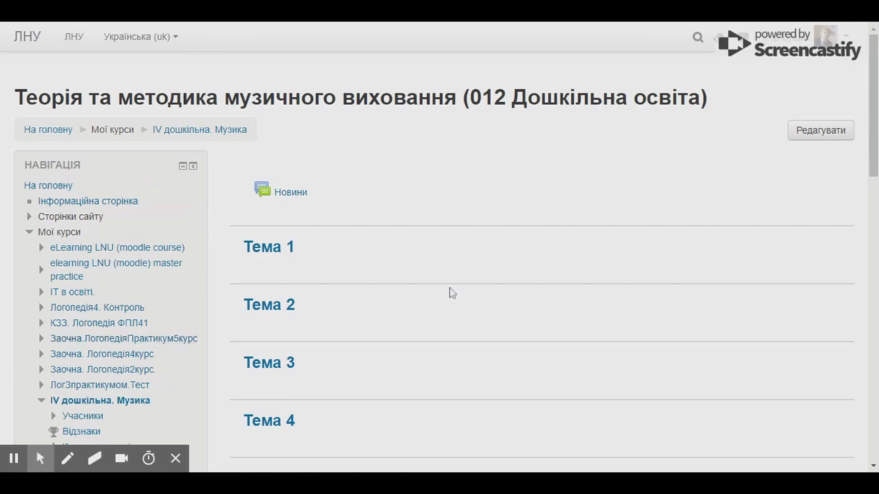
Step: Turn on editing and rename the Тема 3 topic to 'Інтеграційні танці'
{"action": "left_click", "coordinate": [815, 135]}
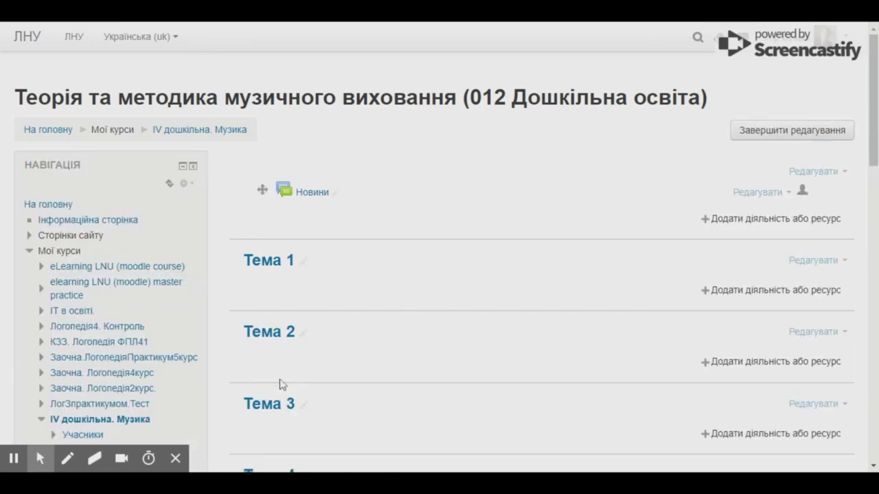
{"action": "scroll", "coordinate": [295, 375], "scroll_direction": "down", "scroll_amount": 1}
{"action": "left_click", "coordinate": [310, 342]}
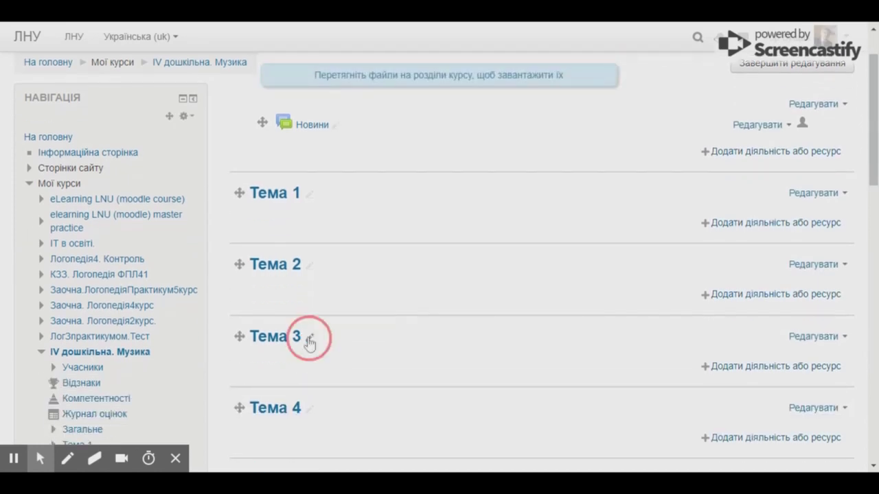
{"action": "type", "text": "Інтеграційні танці"}
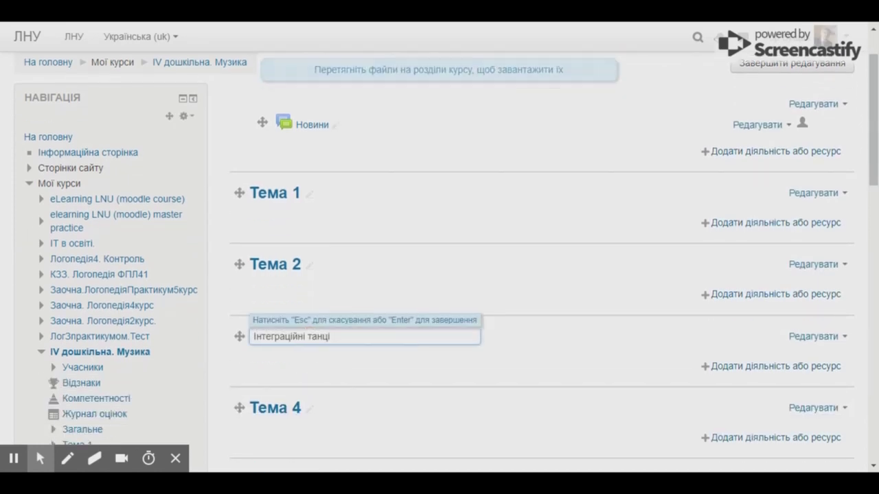
{"action": "key", "text": "Return"}
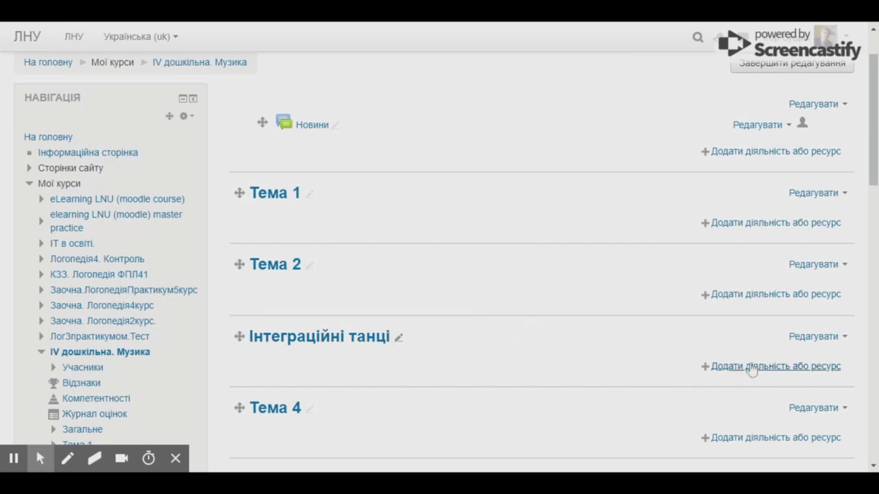
{"action": "left_click", "coordinate": [752, 367]}
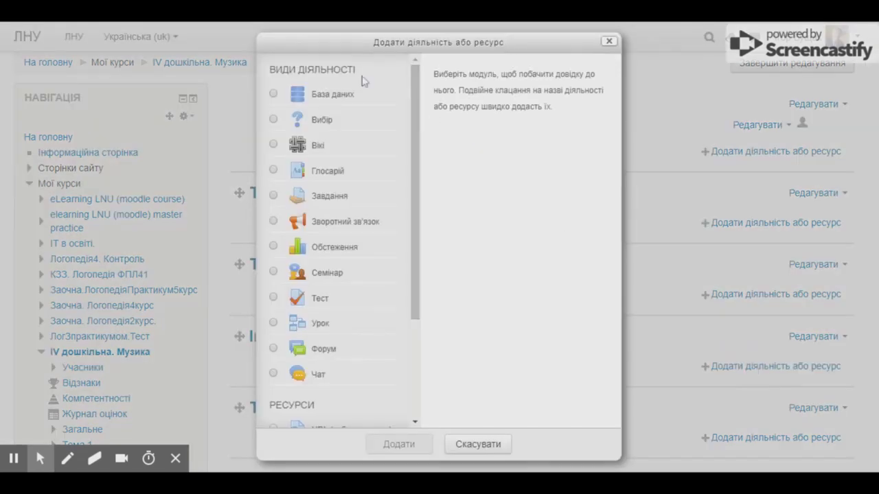
Step: In the activity chooser, select URL (веб-посилання) under Ресурси and add it
{"action": "left_click_drag", "start_coordinate": [269, 69], "coordinate": [373, 66]}
{"action": "left_click_drag", "start_coordinate": [415, 93], "coordinate": [417, 275]}
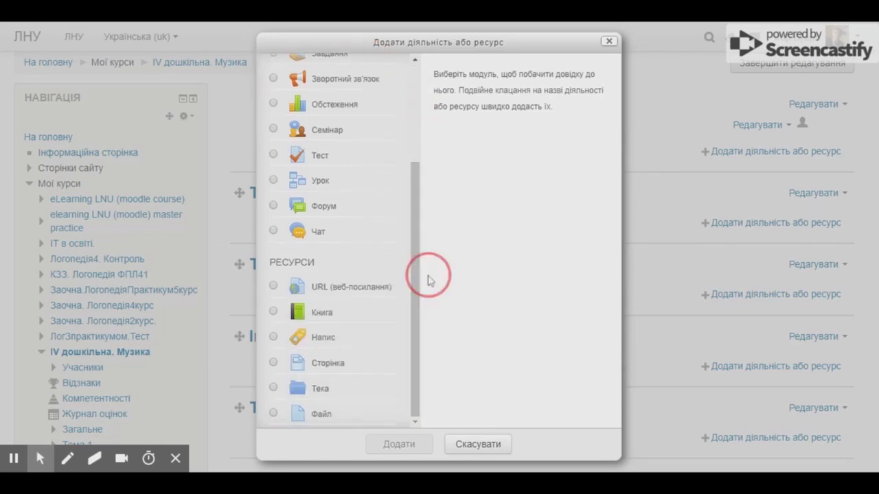
{"action": "left_click_drag", "start_coordinate": [269, 261], "coordinate": [328, 262]}
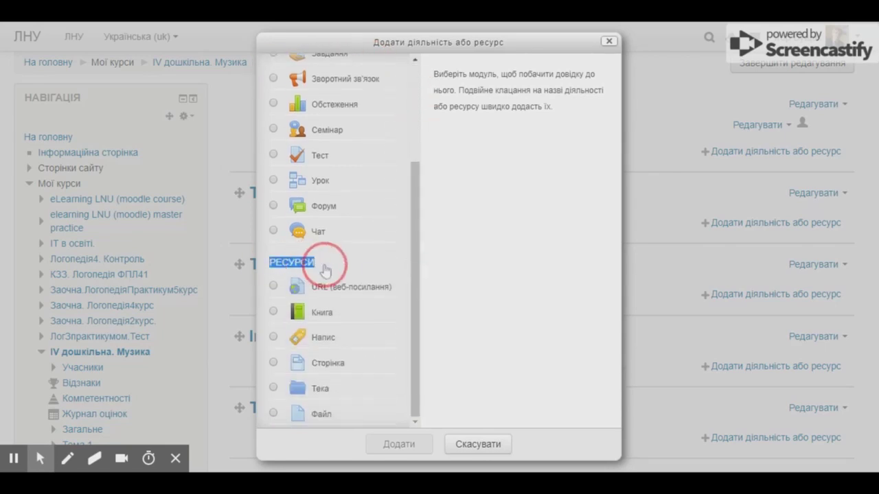
{"action": "left_click", "coordinate": [368, 259]}
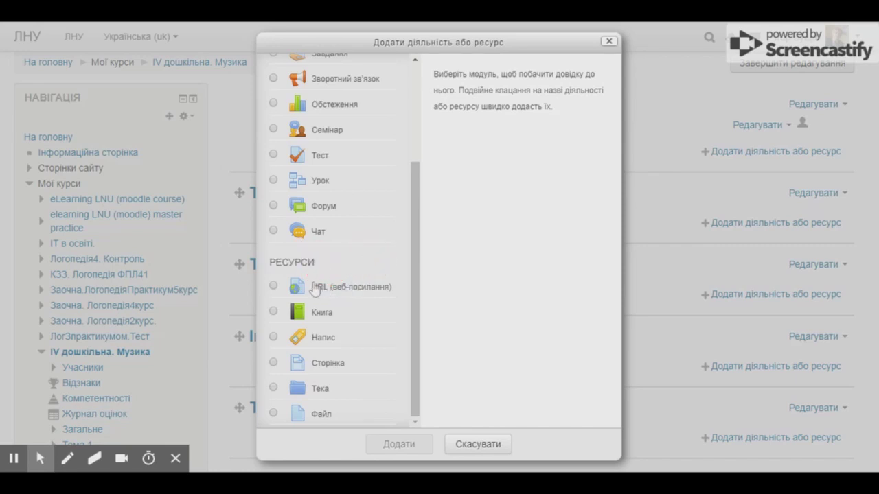
{"action": "left_click", "coordinate": [337, 291]}
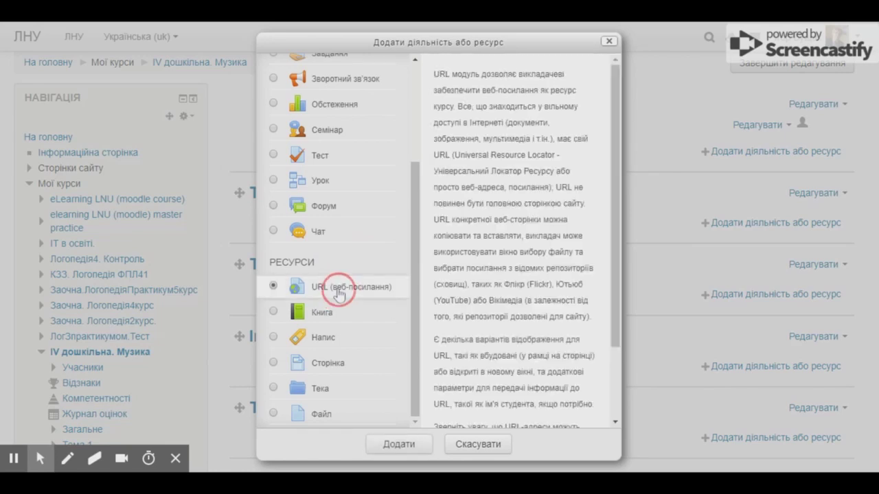
{"action": "left_click", "coordinate": [404, 445]}
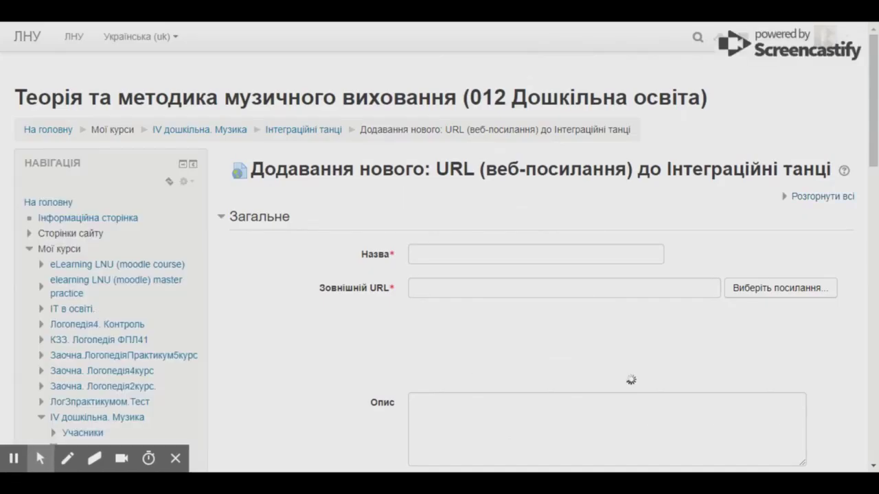
Step: Enter 'Інтеграційні танці. Nola mixer' as the URL resource's Назва
{"action": "left_click", "coordinate": [455, 254]}
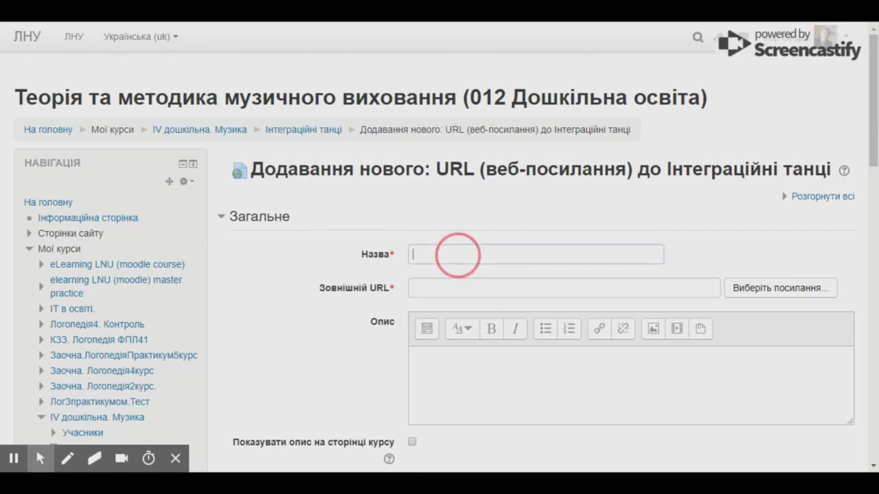
{"action": "type", "text": "Інтеграційні танці"}
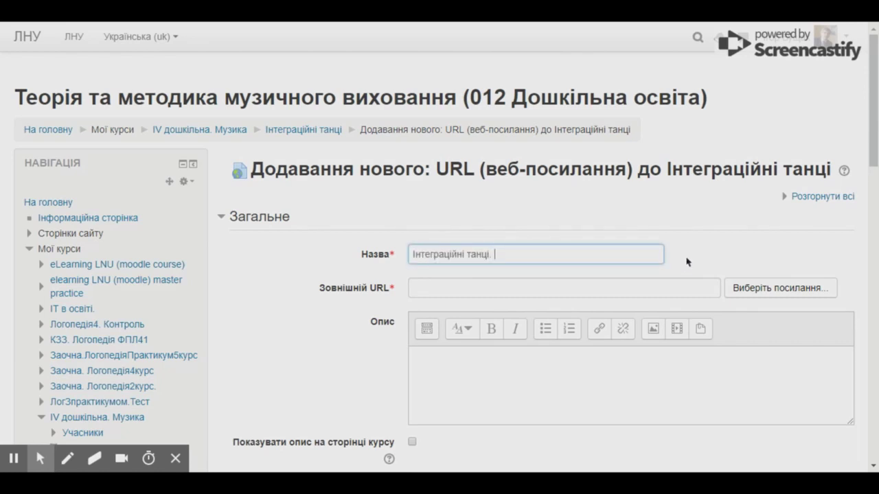
{"action": "type", "text": "Nola mixer"}
{"action": "left_click", "coordinate": [244, 22]}
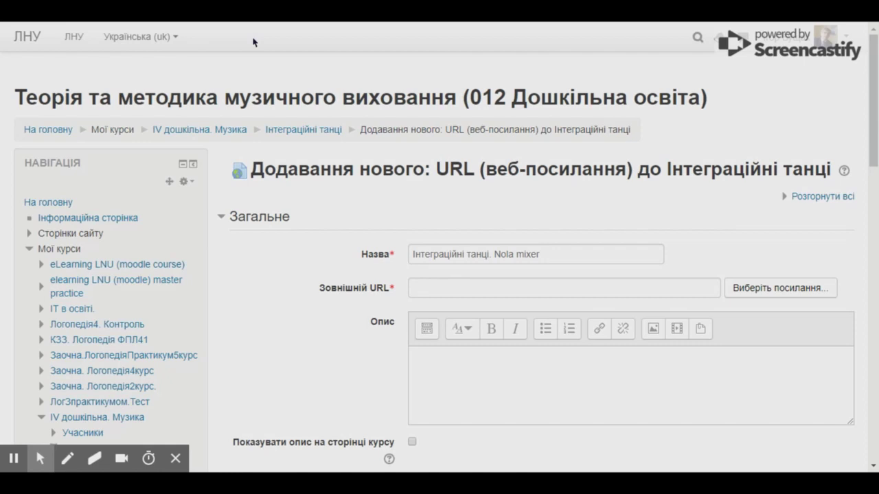
{"action": "left_click", "coordinate": [553, 286]}
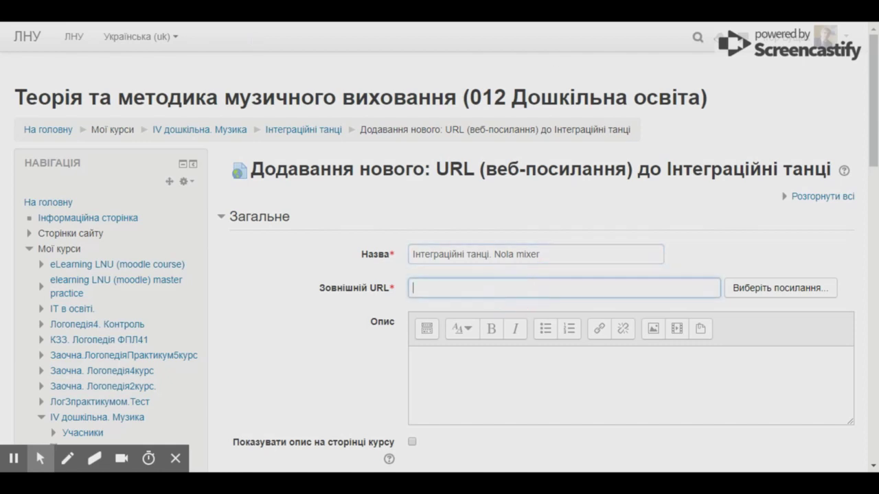
{"action": "type", "text": "https://youtu.be/ysECJGmGEyw"}
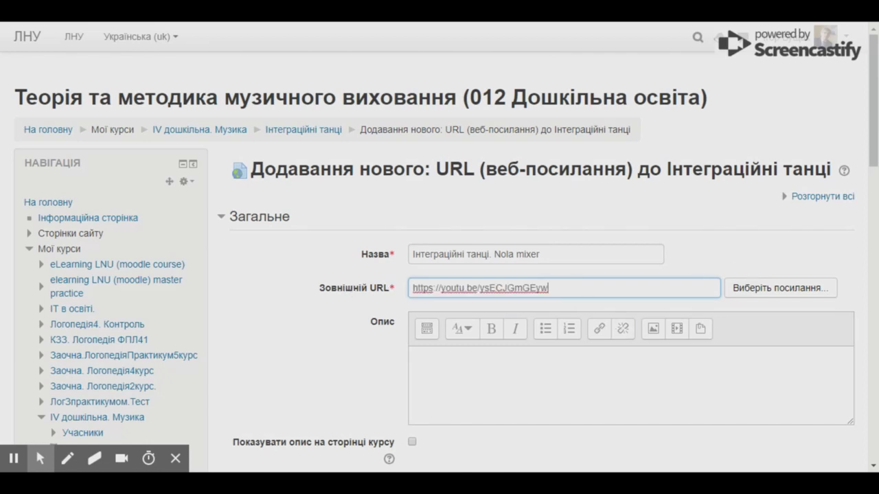
{"action": "left_click", "coordinate": [529, 365]}
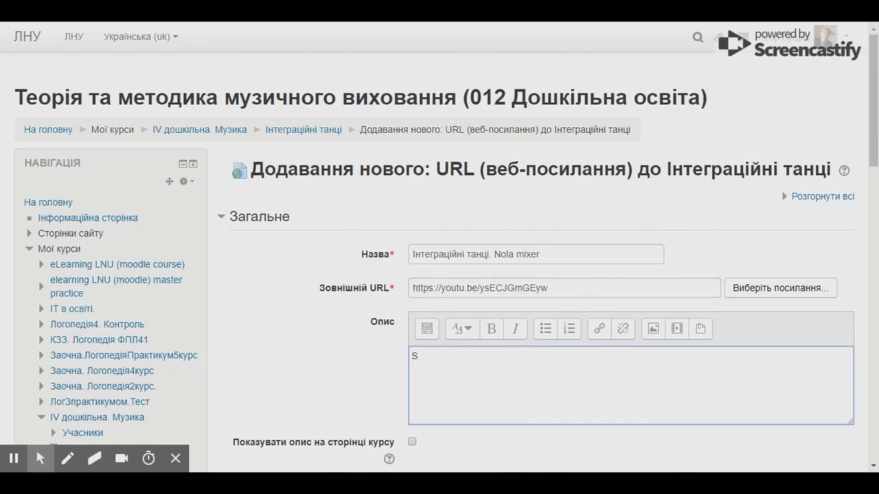
Step: Write the description 'Nola mixer. танець (відео)' and tick Показувати опис на сторінці курсу
{"action": "type", "text": "Nola mi"}
{"action": "type", "text": "xer: тан"}
{"action": "type", "text": "нец"}
{"action": "type", "text": "ь ()"}
{"action": "key", "text": "Left"}
{"action": "type", "text": "відео"}
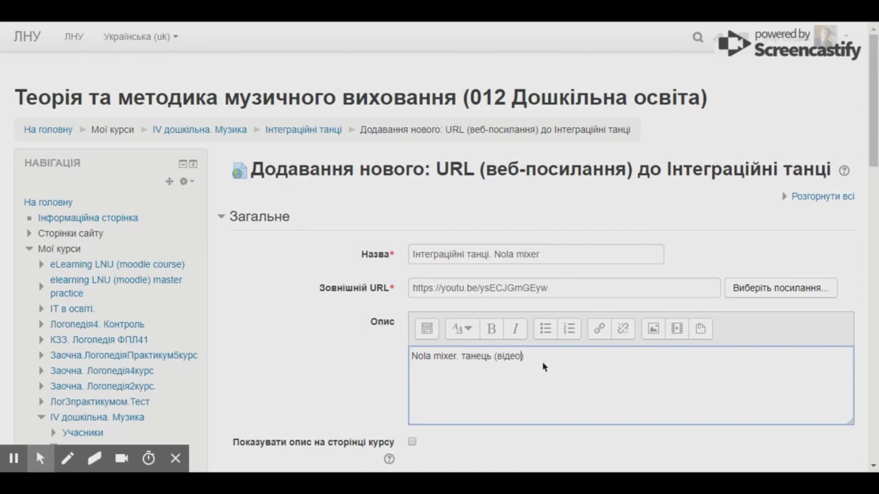
{"action": "scroll", "coordinate": [362, 389], "scroll_direction": "down", "scroll_amount": 1}
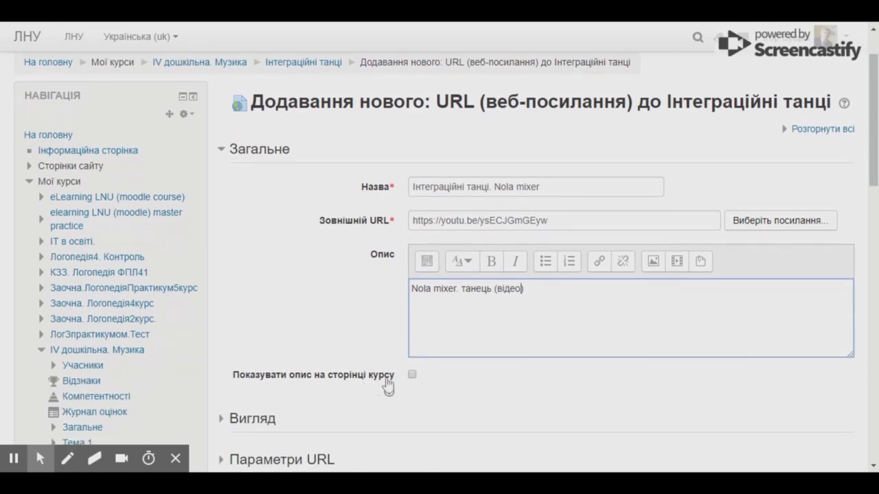
{"action": "left_click", "coordinate": [412, 377]}
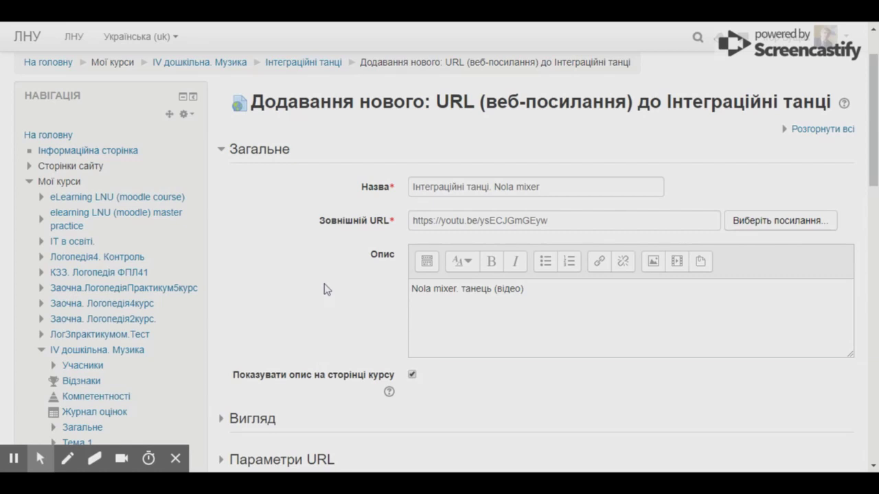
Step: Expand and collapse the Вигляд and Параметри URL sections to review their settings
{"action": "scroll", "coordinate": [326, 289], "scroll_direction": "down", "scroll_amount": 2}
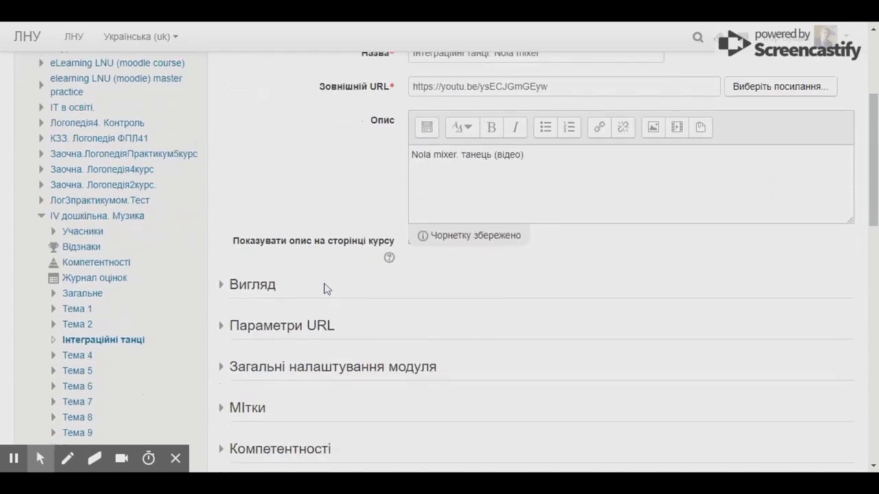
{"action": "left_click", "coordinate": [273, 289]}
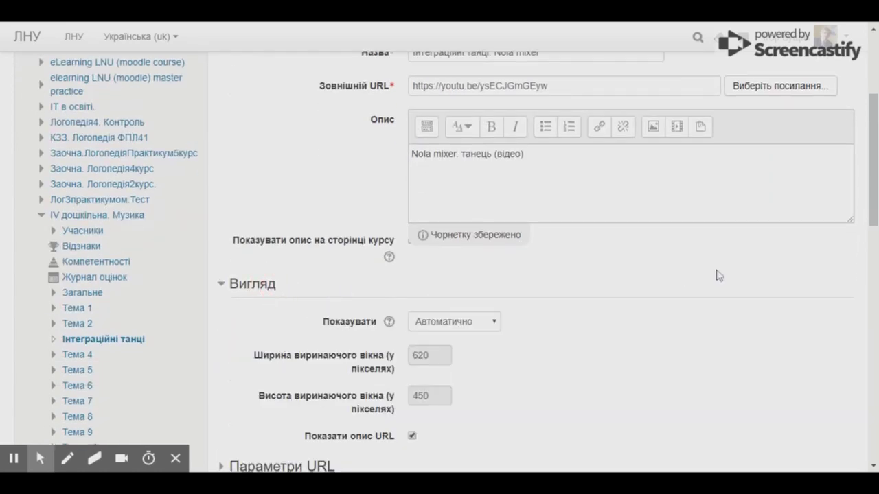
{"action": "scroll", "coordinate": [609, 254], "scroll_direction": "down", "scroll_amount": 2}
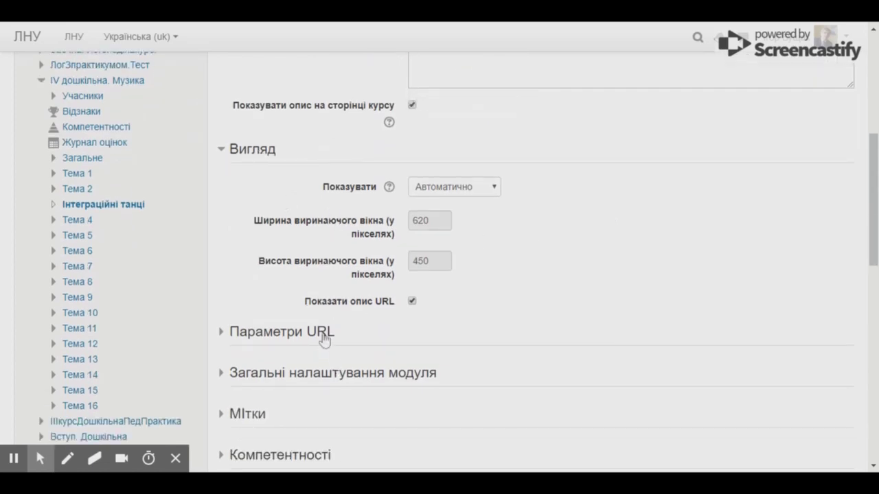
{"action": "left_click", "coordinate": [323, 335]}
{"action": "scroll", "coordinate": [603, 243], "scroll_direction": "down", "scroll_amount": 2}
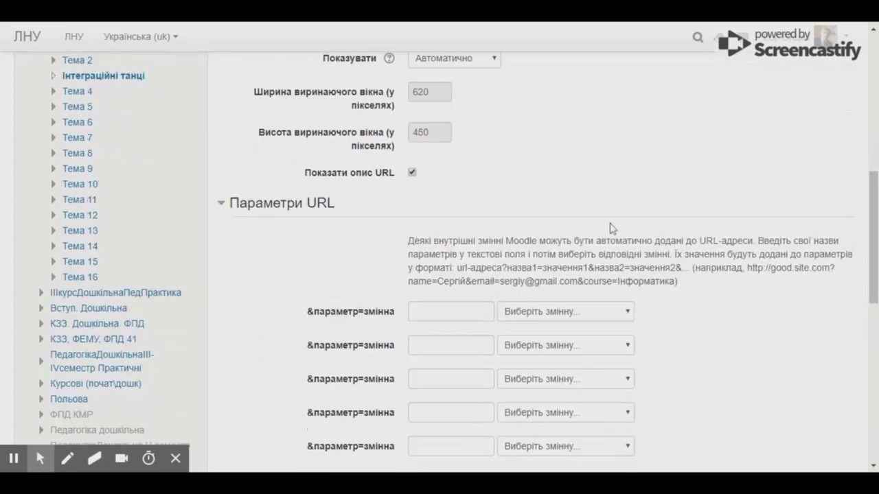
{"action": "left_click", "coordinate": [261, 199]}
{"action": "scroll", "coordinate": [261, 196], "scroll_direction": "up", "scroll_amount": 2}
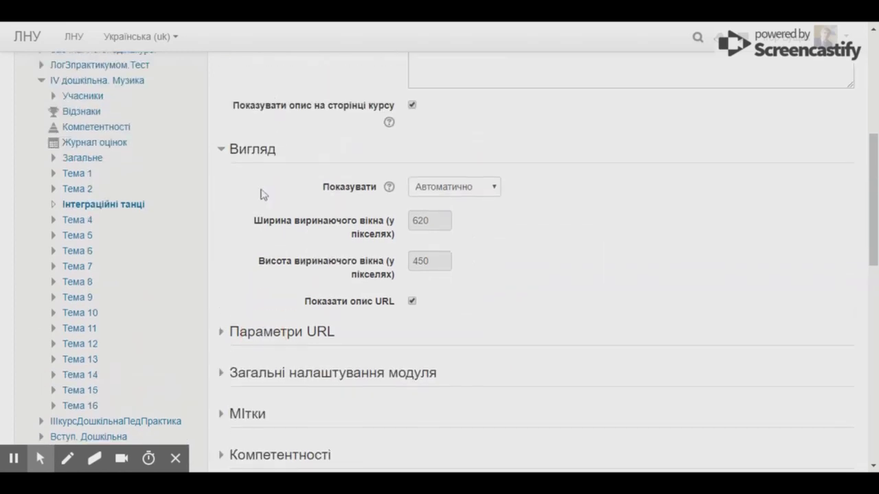
{"action": "left_click", "coordinate": [250, 151]}
Step: Leave Доступність студентам on Показати and save, returning to the course
{"action": "left_click", "coordinate": [327, 237]}
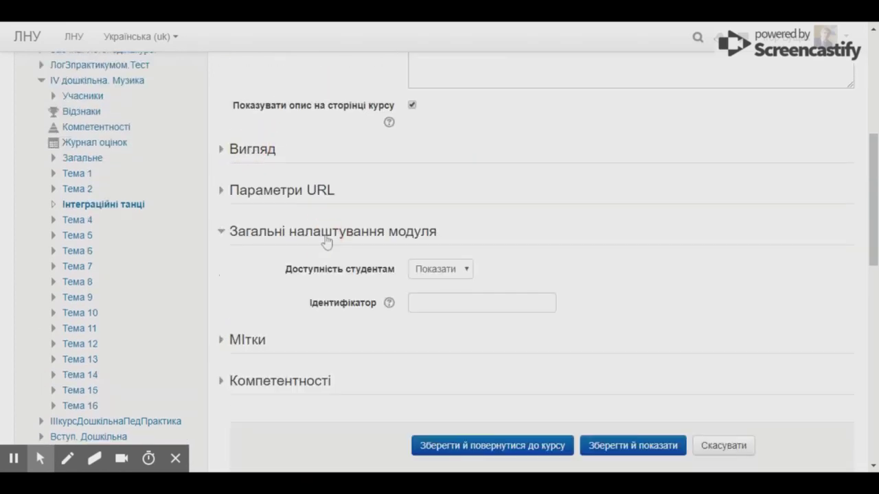
{"action": "left_click", "coordinate": [432, 277]}
{"action": "left_click", "coordinate": [442, 287]}
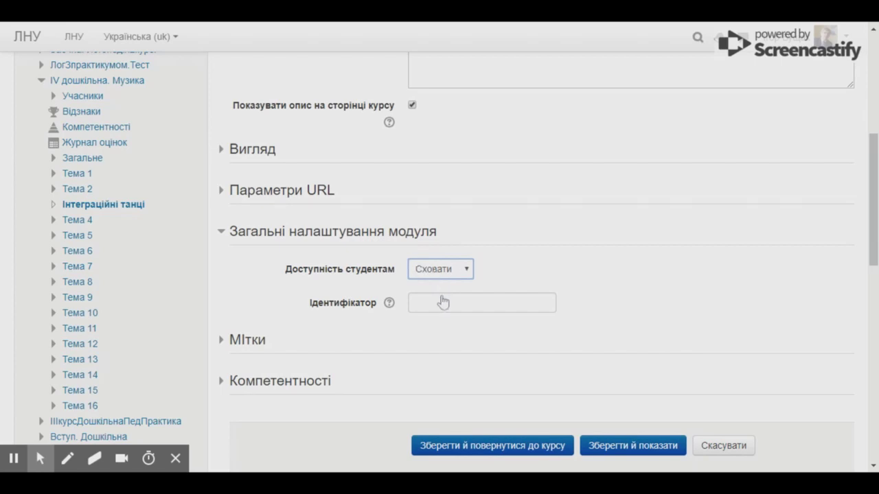
{"action": "left_click", "coordinate": [437, 272]}
{"action": "left_click", "coordinate": [444, 287]}
{"action": "left_click", "coordinate": [506, 447]}
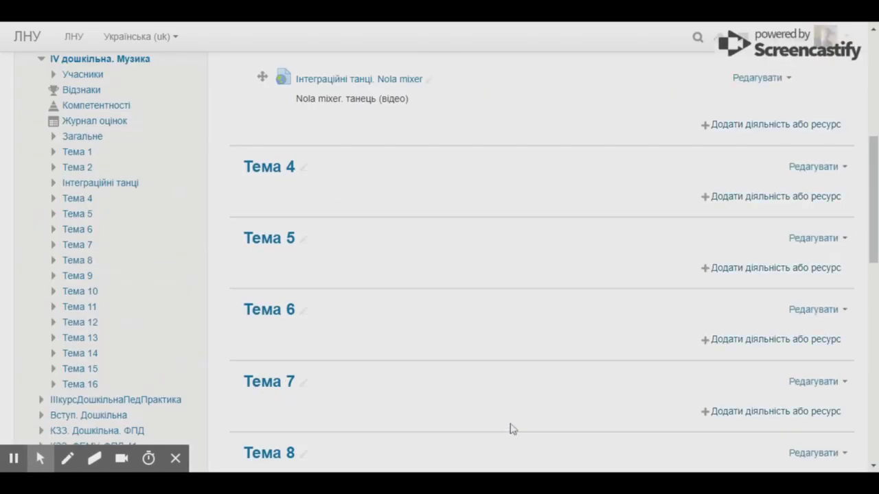
Step: Scroll the course page to check the Nola mixer link under Інтеграційні танці
{"action": "scroll", "coordinate": [510, 429], "scroll_direction": "up", "scroll_amount": 5}
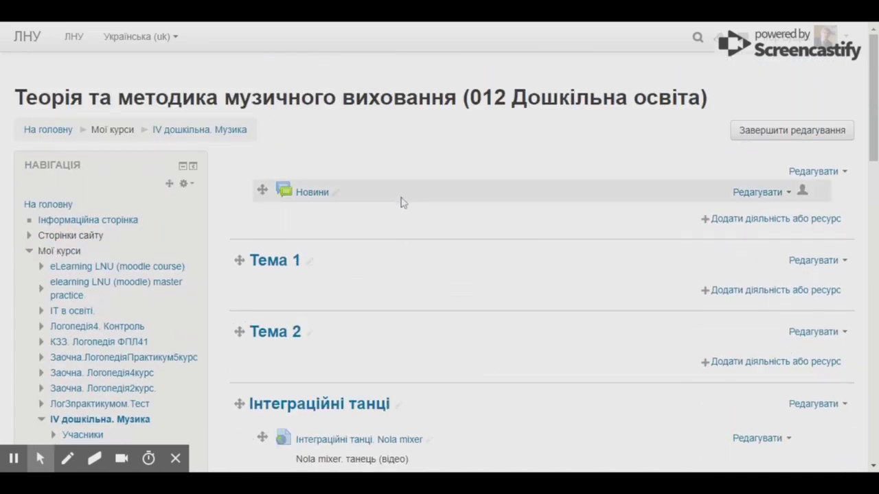
{"action": "scroll", "coordinate": [403, 202], "scroll_direction": "down", "scroll_amount": 3}
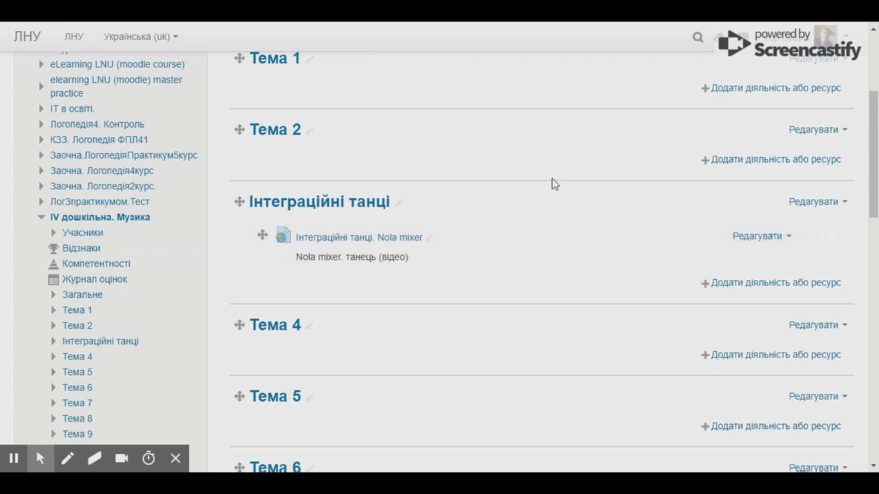
Step: In Інтеграційні танці's activity chooser, select URL (веб-посилання) under Ресурси and add it
{"action": "left_click", "coordinate": [754, 287]}
{"action": "scroll", "coordinate": [386, 238], "scroll_direction": "down", "scroll_amount": 2}
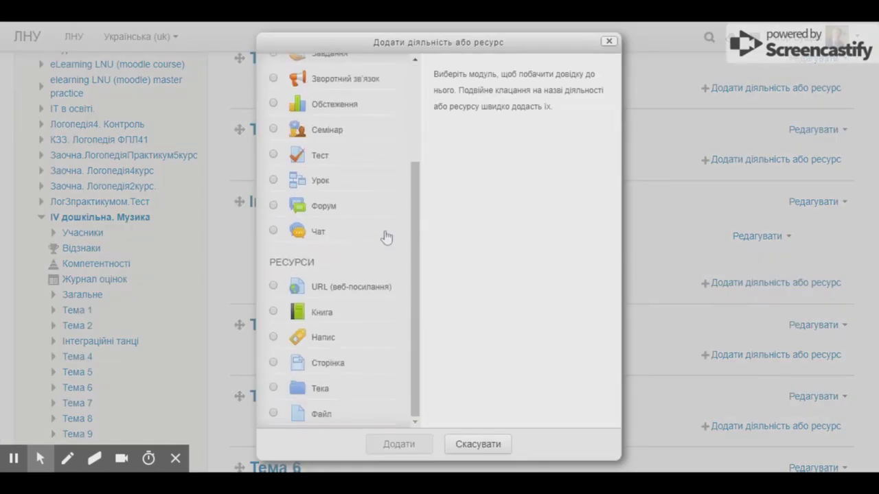
{"action": "left_click", "coordinate": [371, 292]}
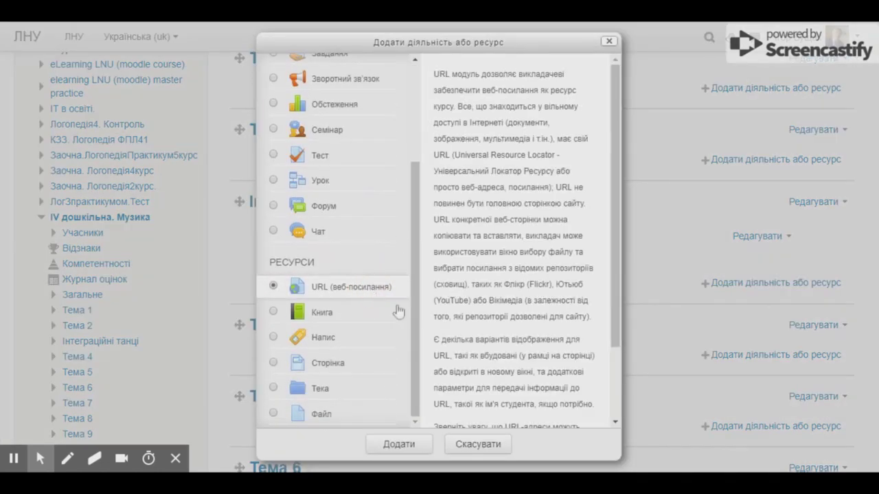
{"action": "left_click", "coordinate": [405, 443]}
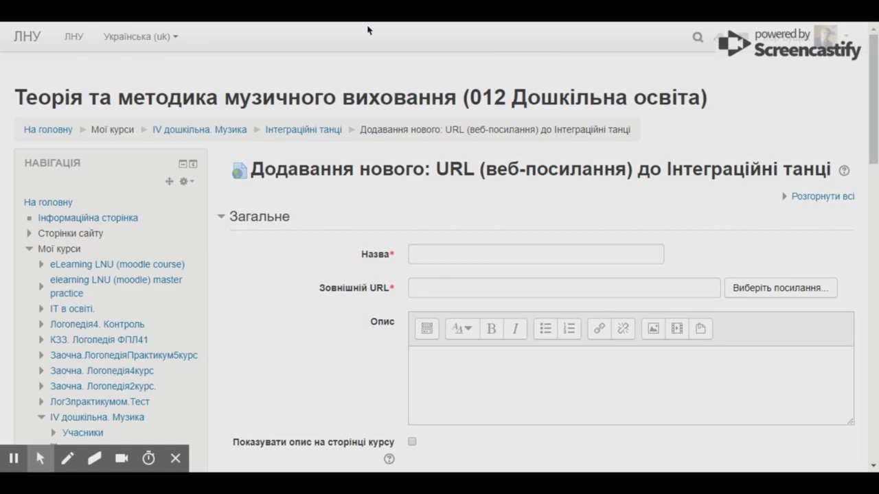
Step: Paste the Google Drive link as the URL and name it 'Опис танцю Nola mixer'
{"action": "left_click", "coordinate": [458, 288]}
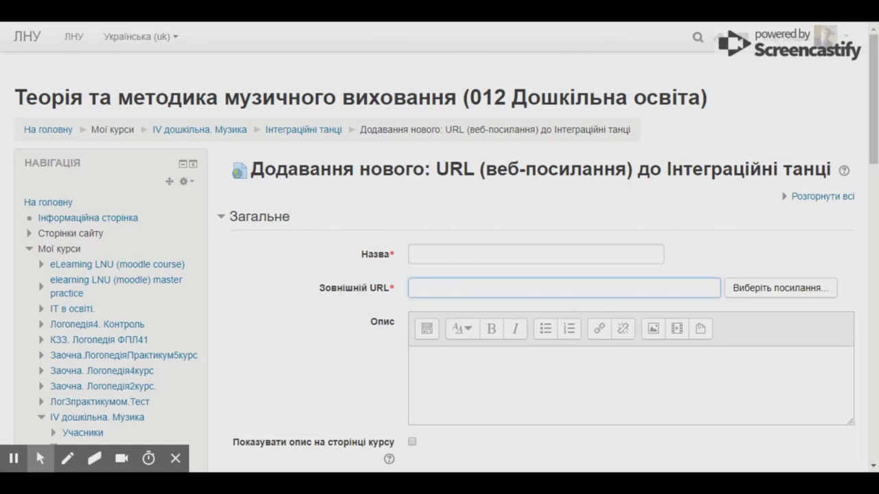
{"action": "left_click", "coordinate": [499, 253]}
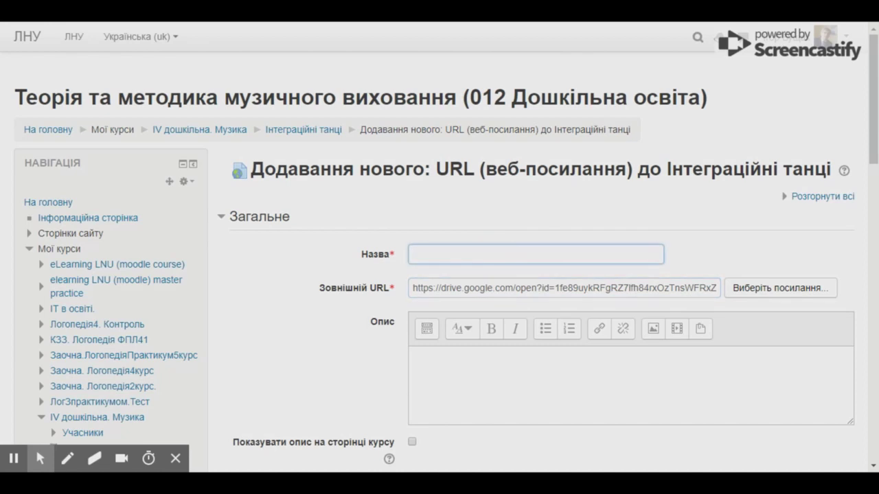
{"action": "type", "text": "Oпис танцю "}
{"action": "type", "text": "NO"}
{"action": "type", "text": "ola mixer"}
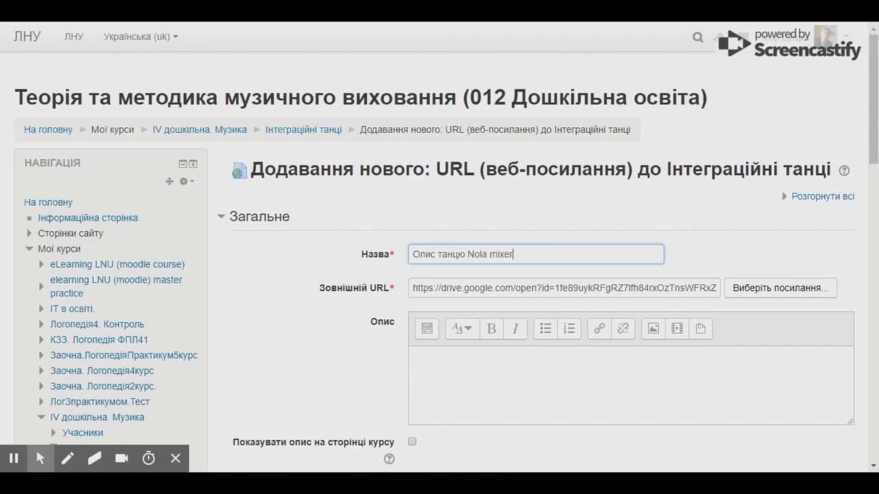
Step: Describe it as 'Текстовий опис проведення танцю' and show the description on the course page
{"action": "scroll", "coordinate": [440, 275], "scroll_direction": "down", "scroll_amount": 2}
{"action": "left_click", "coordinate": [412, 355]}
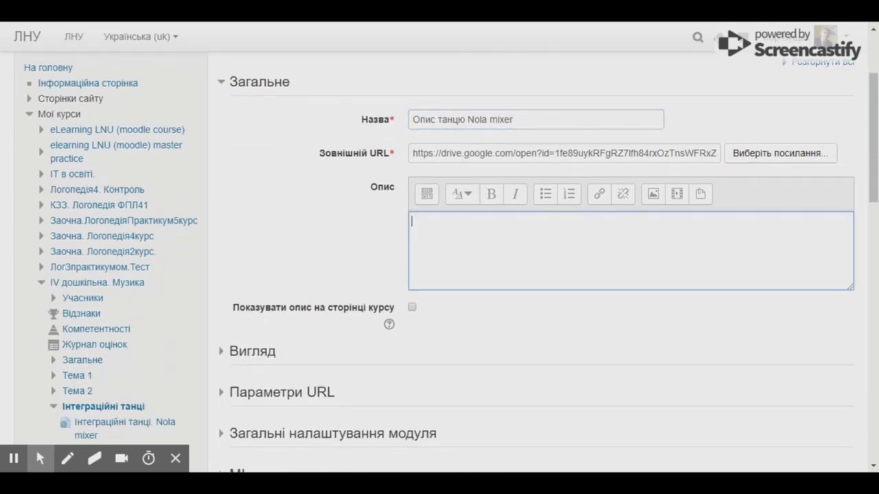
{"action": "type", "text": "Ntr"}
{"action": "key", "text": "BackSpace"}
{"action": "key", "text": "BackSpace"}
{"action": "type", "text": "Текстовий опис пр"}
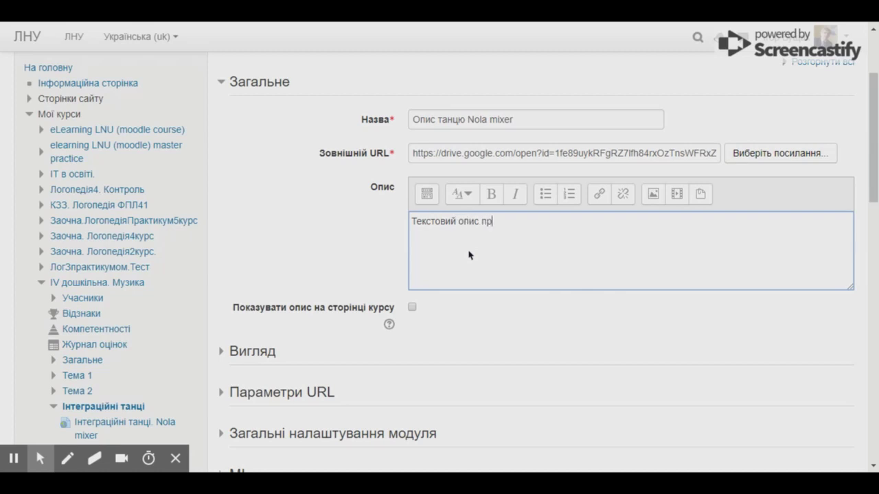
{"action": "type", "text": "оведення танцю"}
{"action": "left_click", "coordinate": [412, 309]}
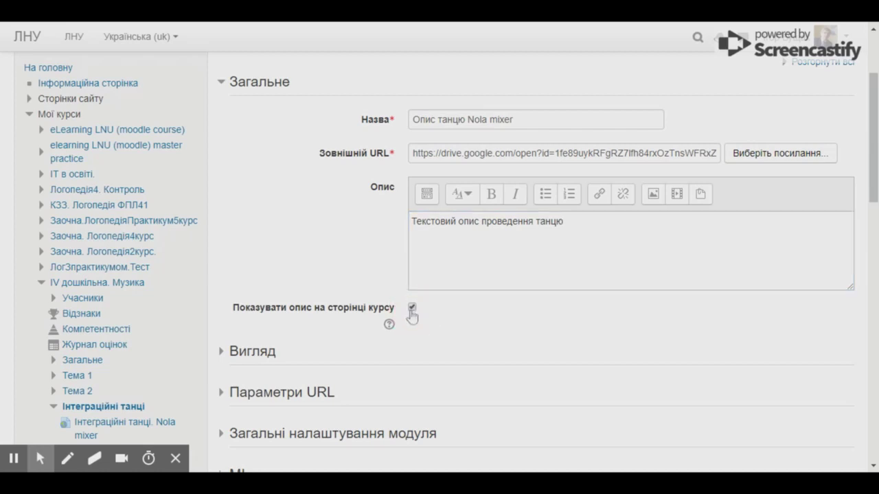
{"action": "scroll", "coordinate": [415, 316], "scroll_direction": "down", "scroll_amount": 3}
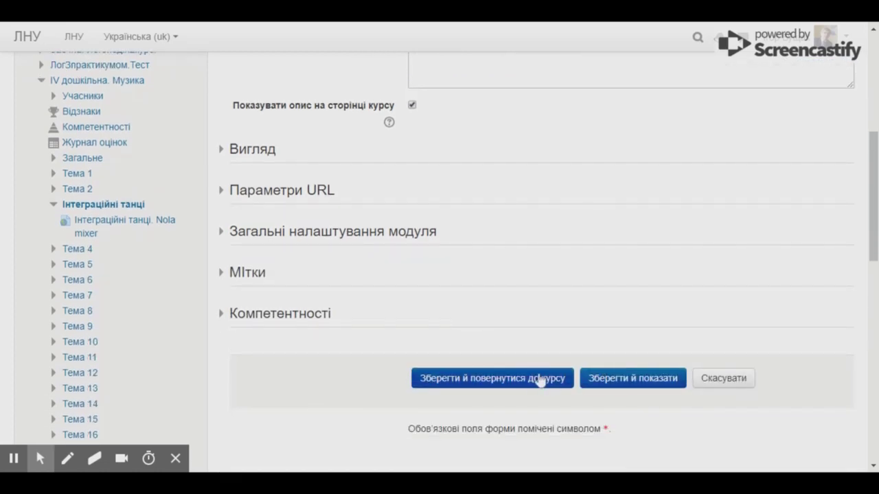
Step: Save the Опис танцю Nola mixer link and check both links in Інтеграційні танці
{"action": "left_click", "coordinate": [524, 381]}
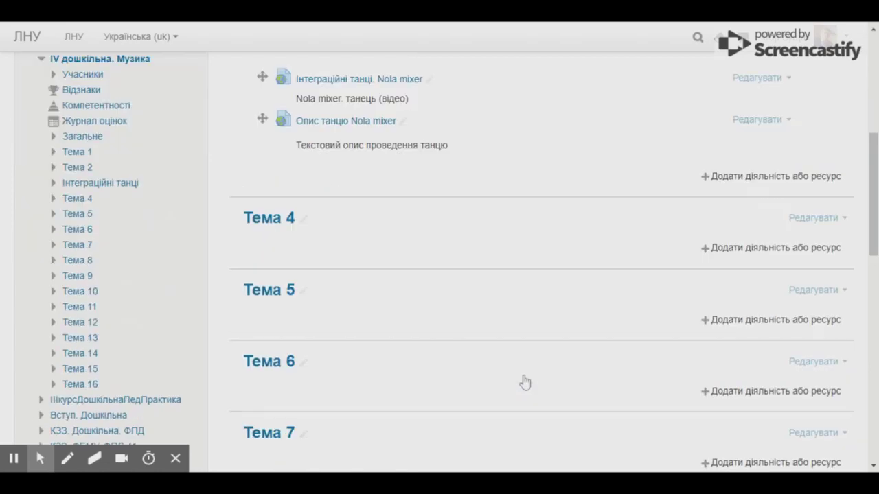
{"action": "scroll", "coordinate": [539, 358], "scroll_direction": "up", "scroll_amount": 2}
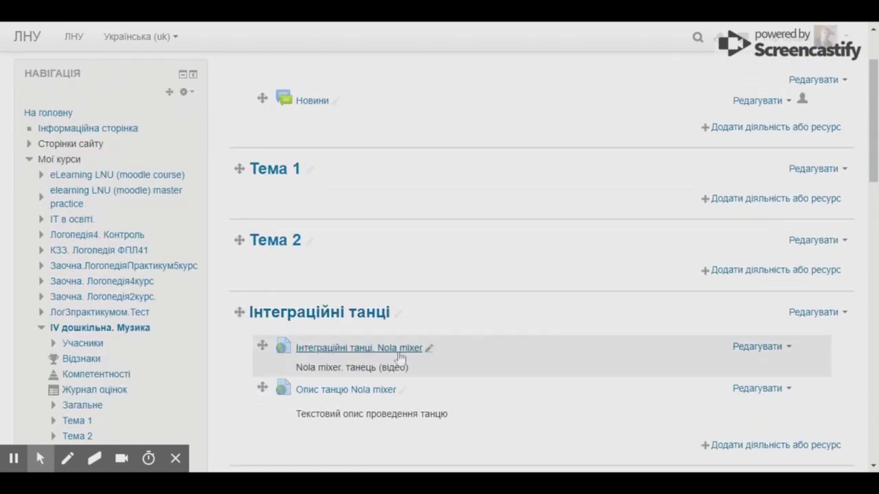
{"action": "scroll", "coordinate": [618, 304], "scroll_direction": "down", "scroll_amount": 1}
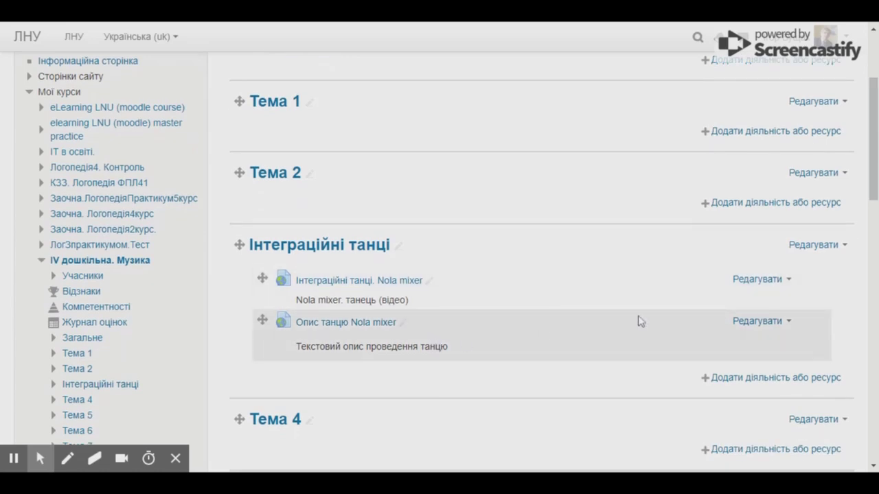
Step: Turn off editing on the course page with Завершити редагування
{"action": "scroll", "coordinate": [639, 320], "scroll_direction": "up", "scroll_amount": 2}
{"action": "left_click", "coordinate": [785, 135]}
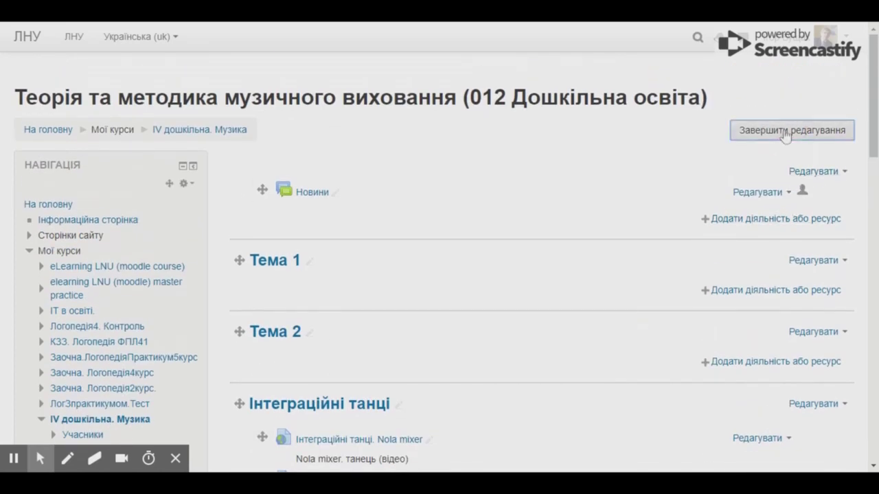
{"action": "scroll", "coordinate": [384, 251], "scroll_direction": "down", "scroll_amount": 2}
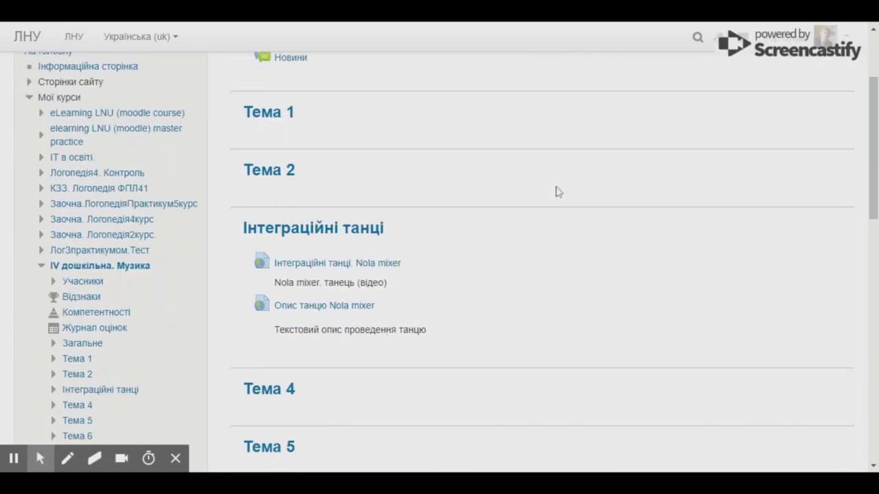